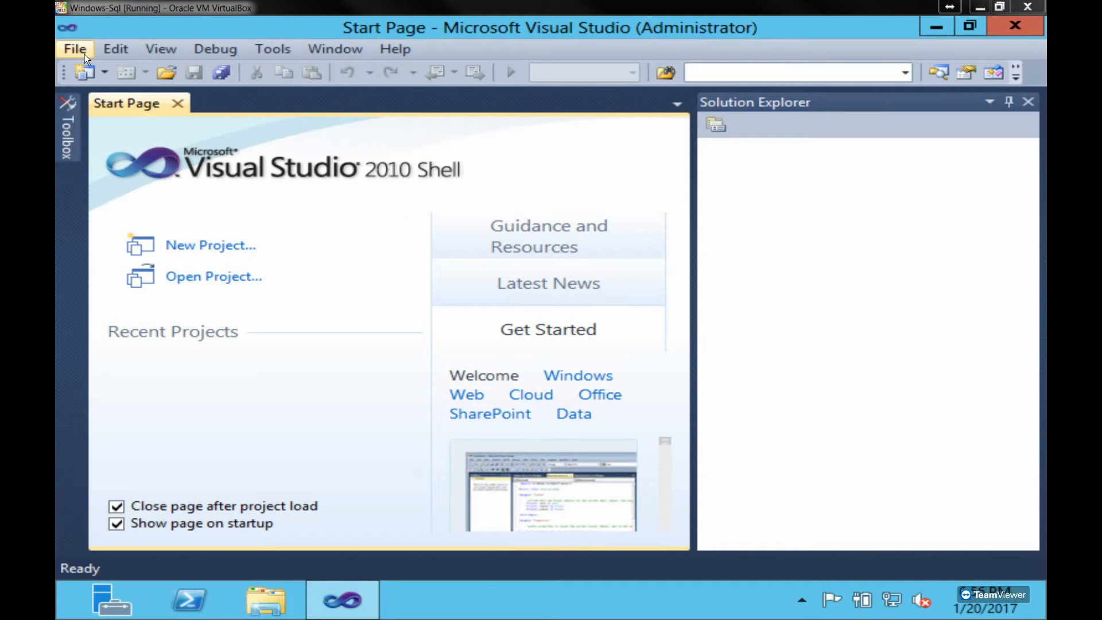
click(84, 54)
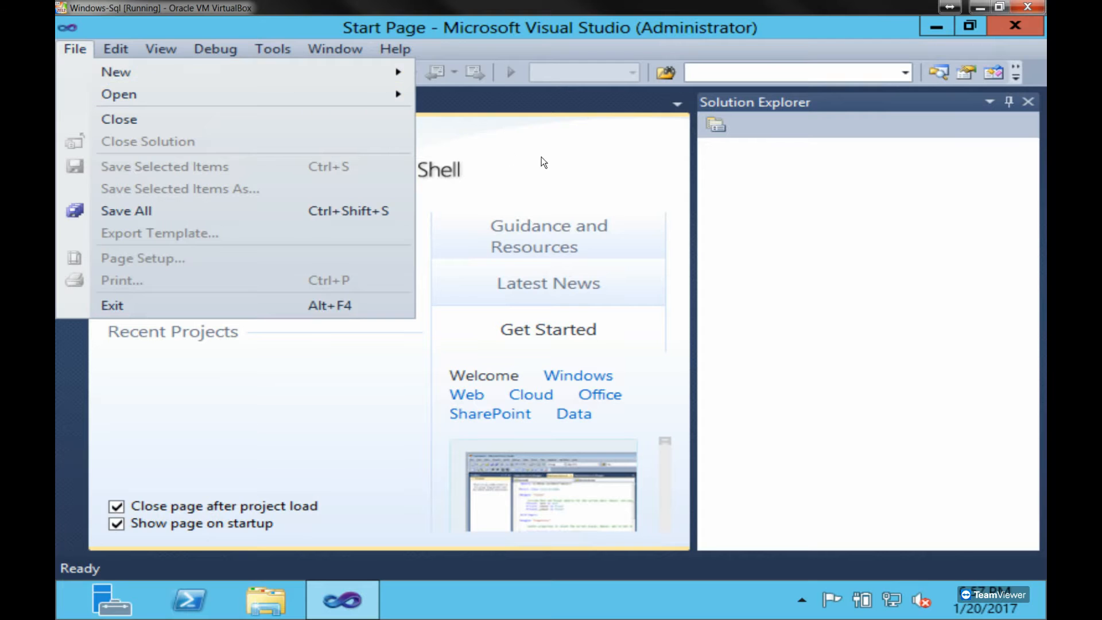
click(580, 160)
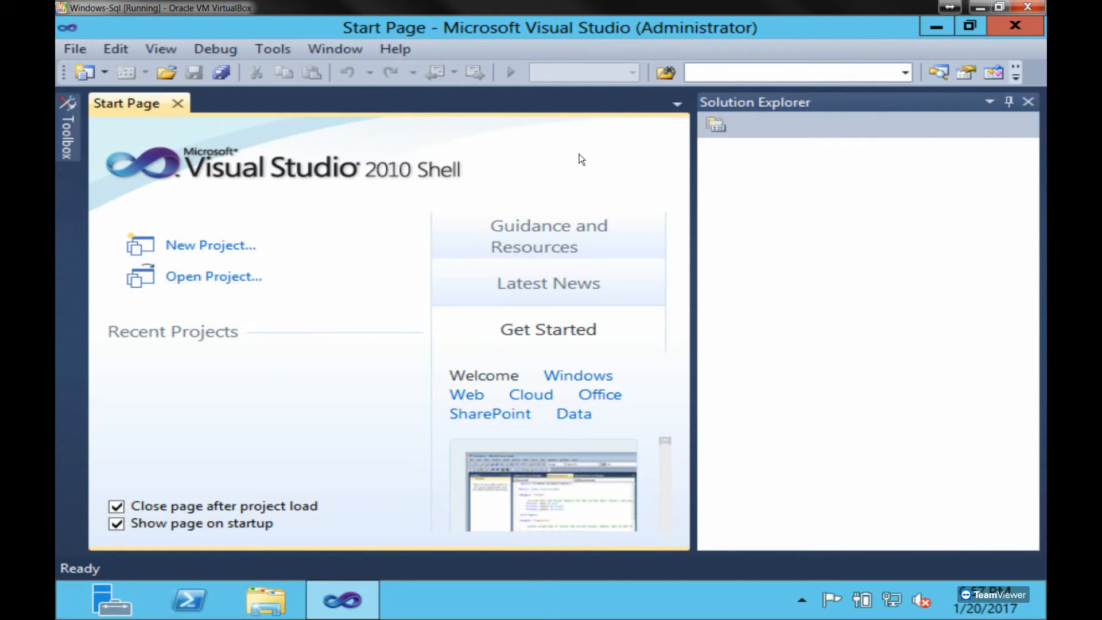
click(204, 248)
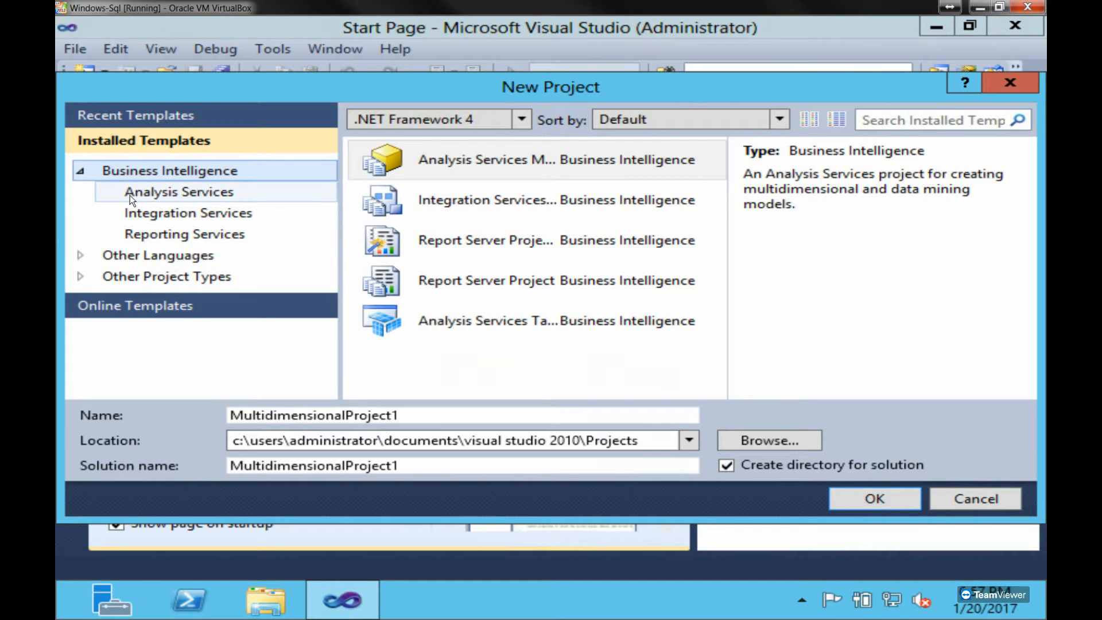
click(182, 212)
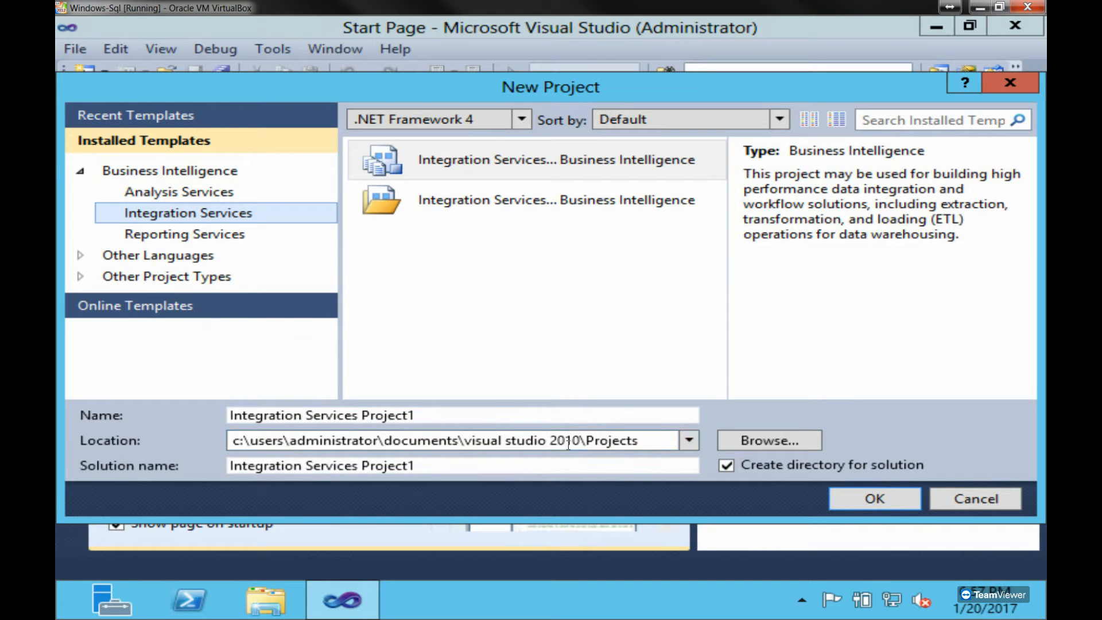
click(752, 442)
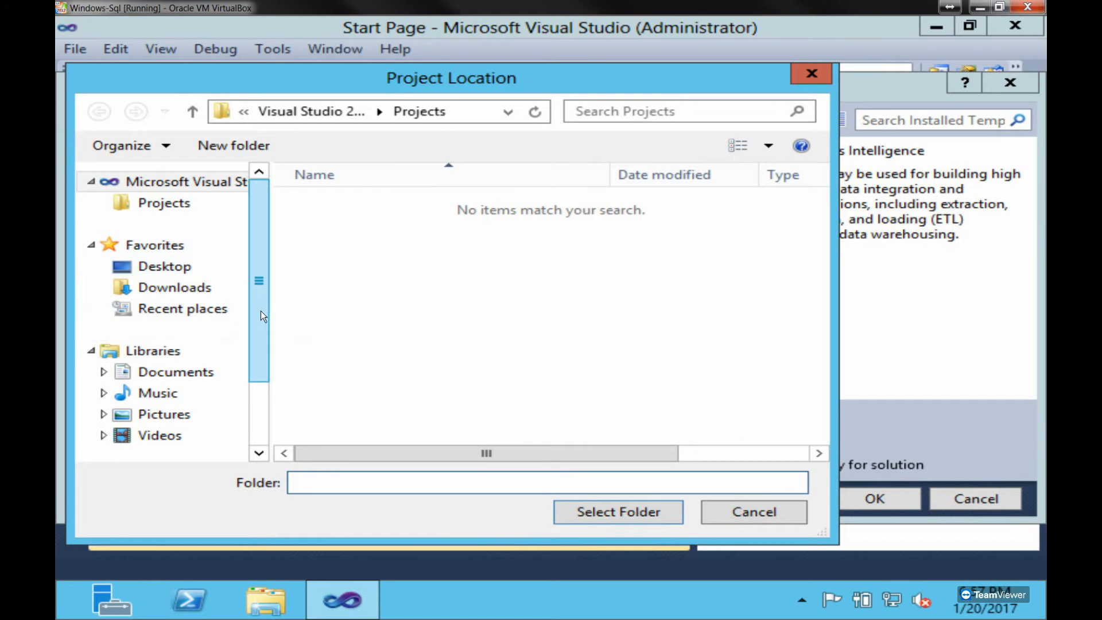
scroll(262, 307, down, 3)
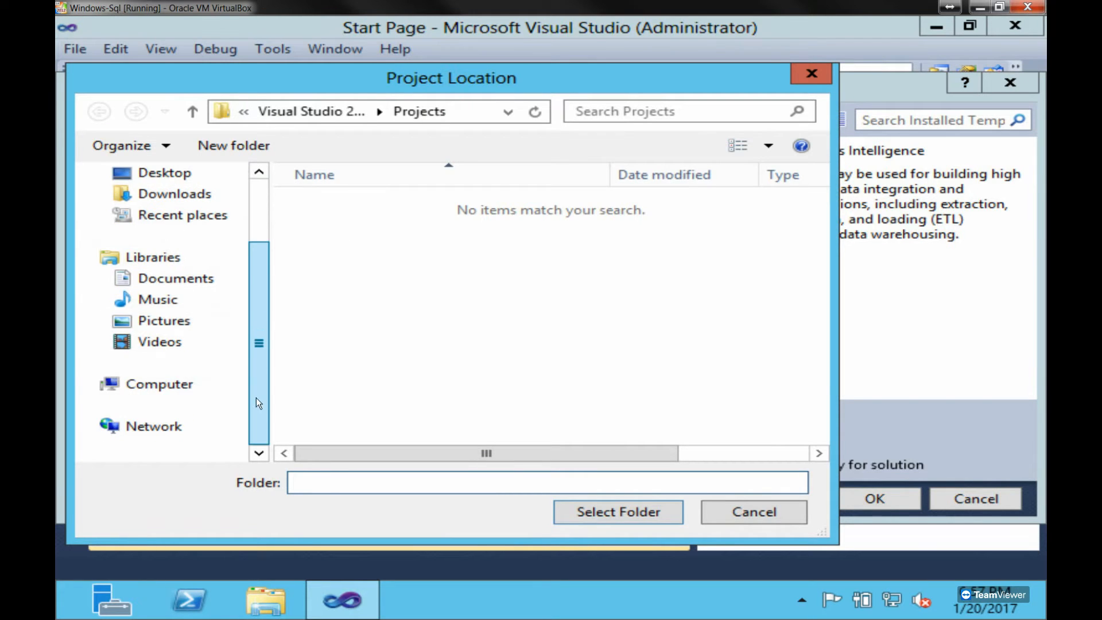
click(179, 387)
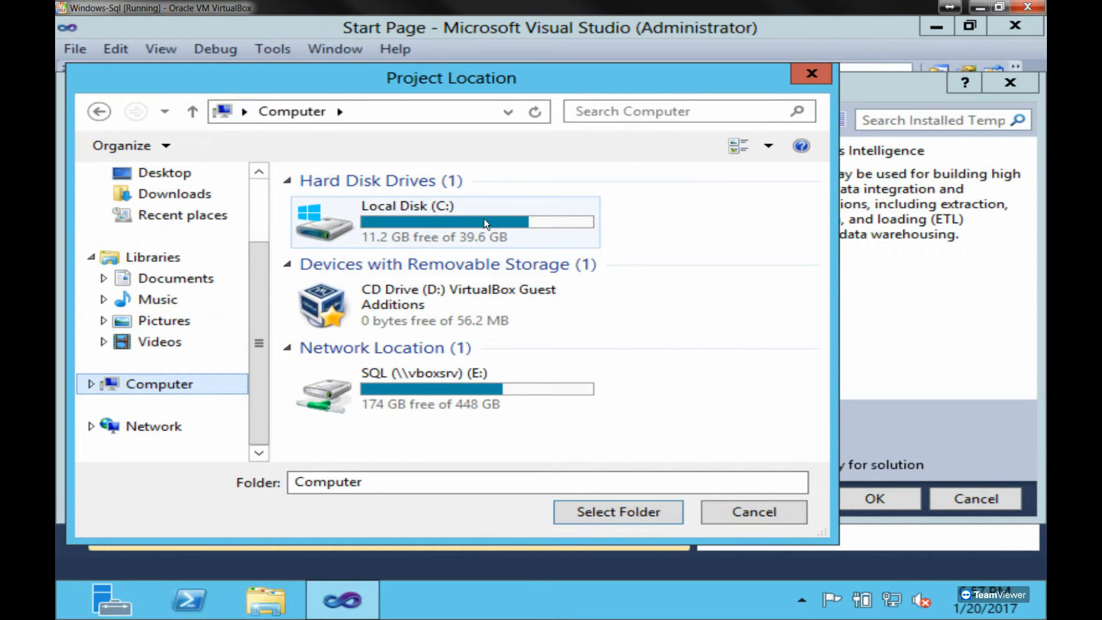
double_click(484, 218)
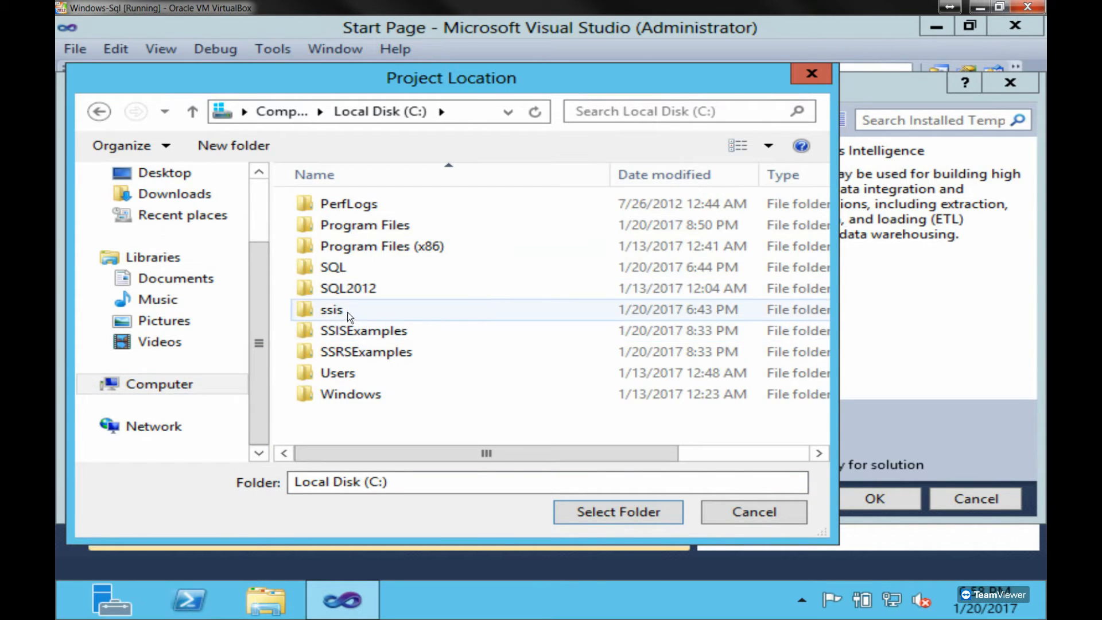
double_click(348, 310)
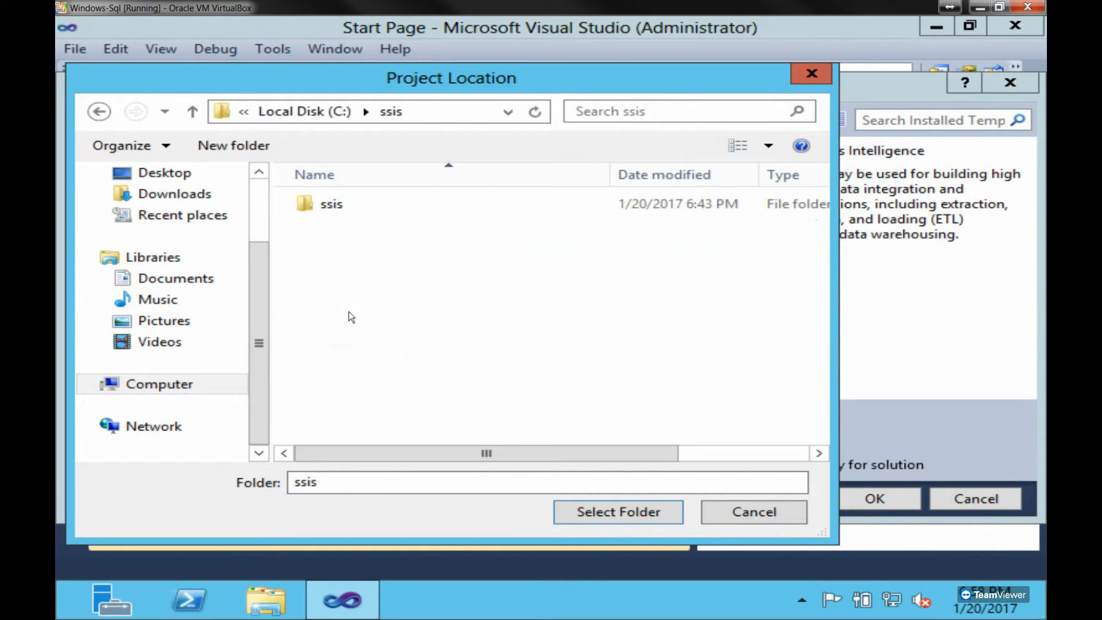
click(99, 113)
double_click(375, 332)
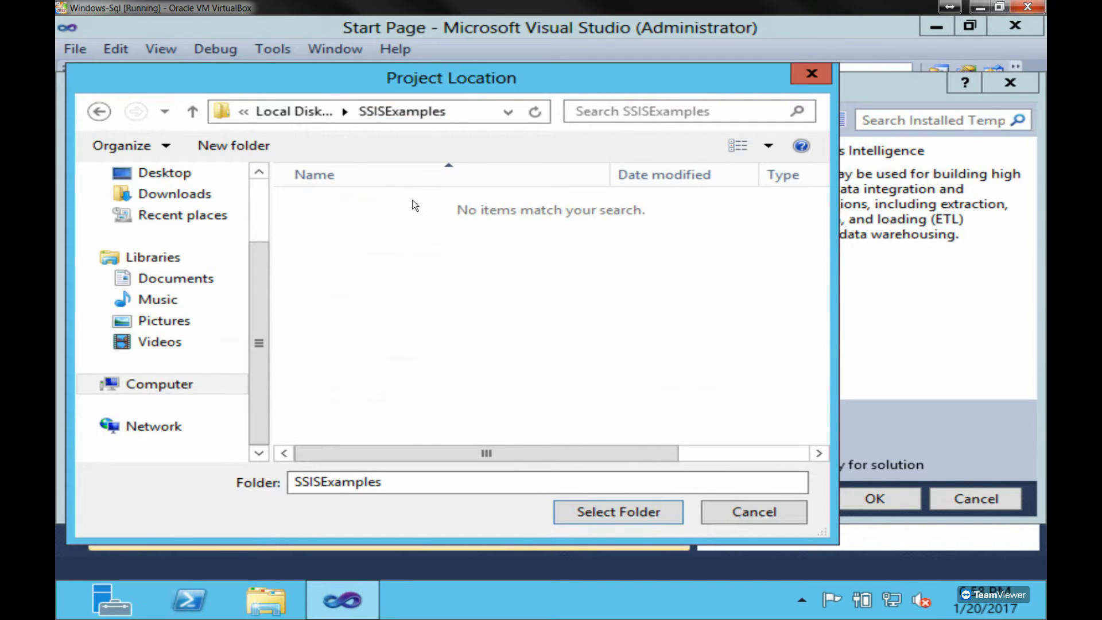
click(508, 113)
click(648, 331)
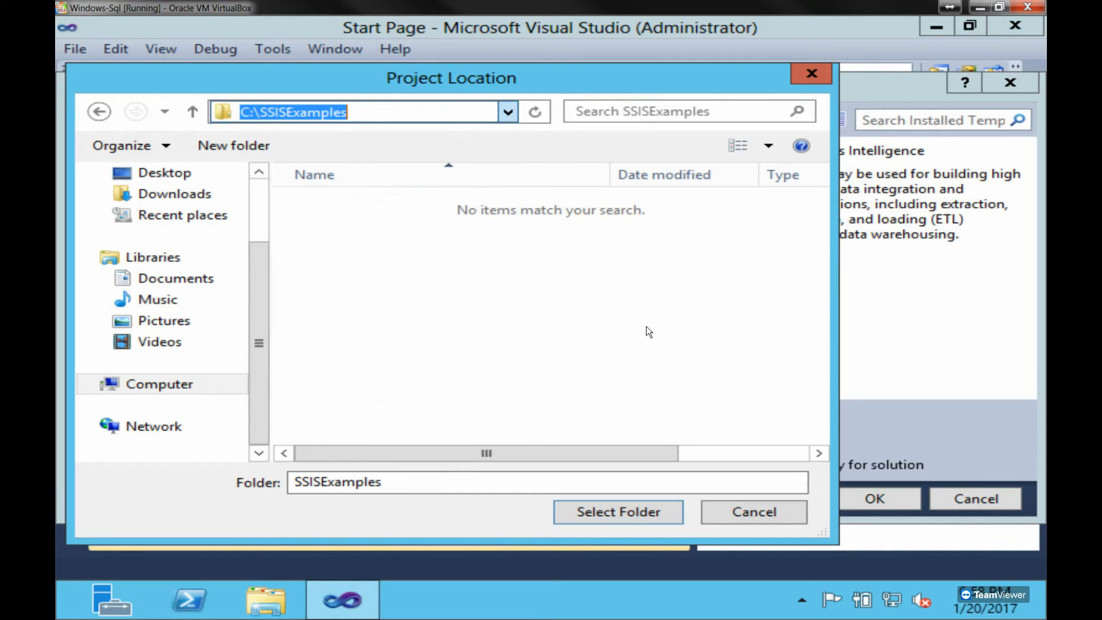
click(629, 512)
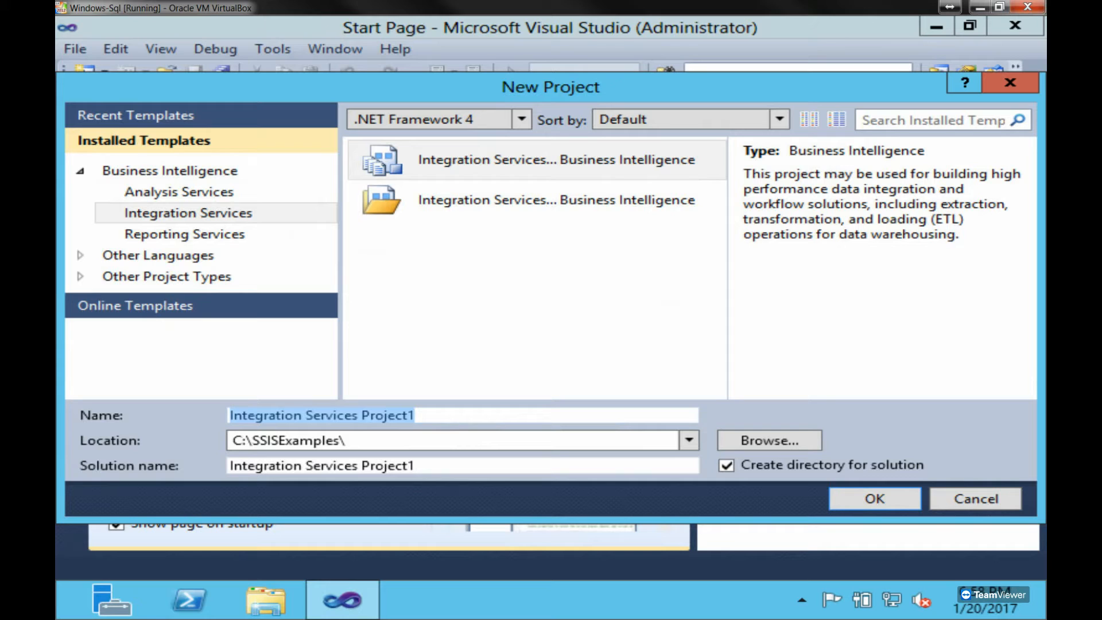
text(ssis)
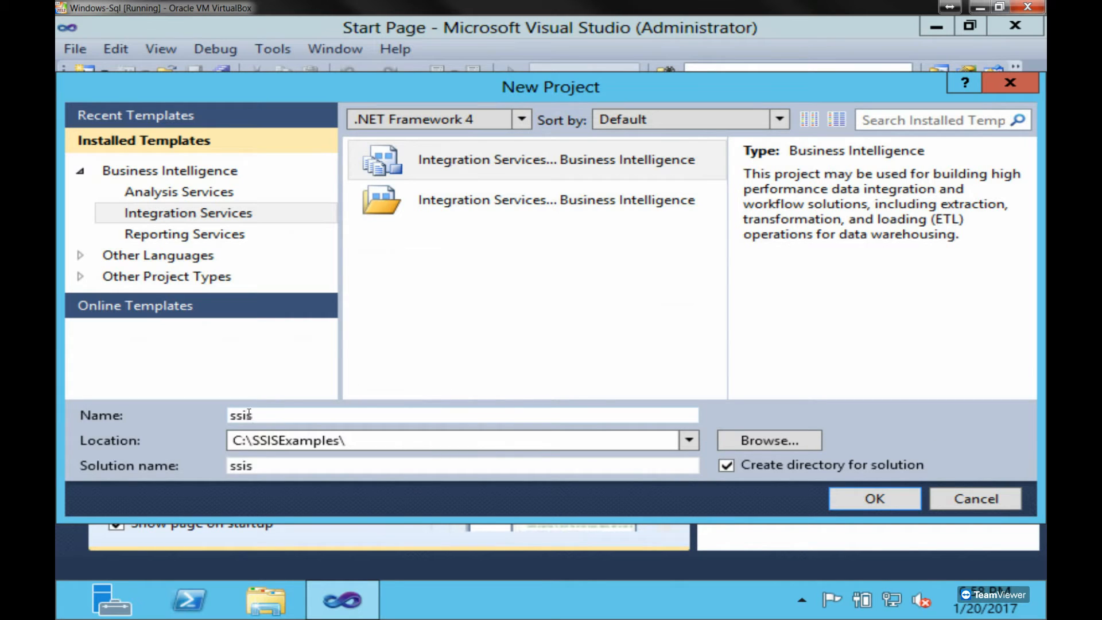
click(993, 507)
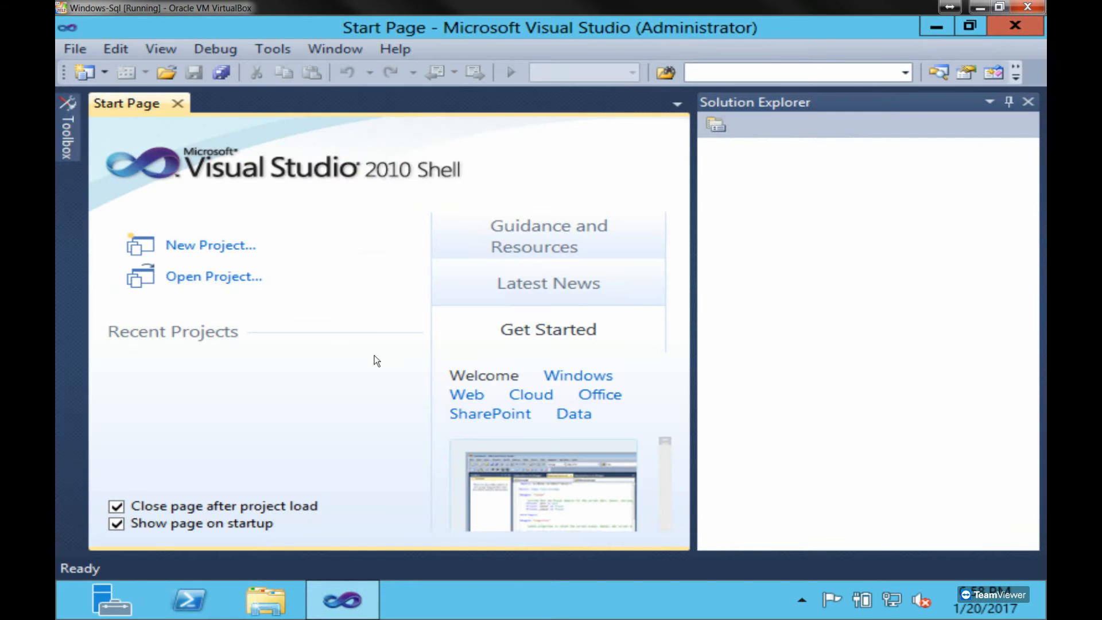
- Open the existing ssis solution file from the C:\ssis folder
click(230, 278)
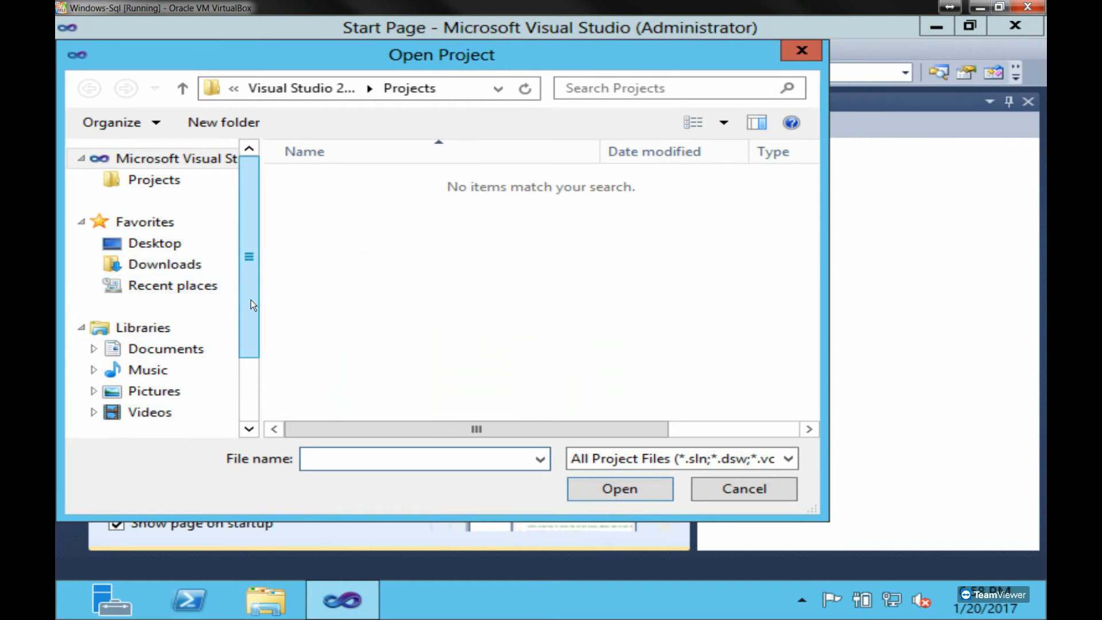
drag(251, 299, 246, 370)
click(173, 362)
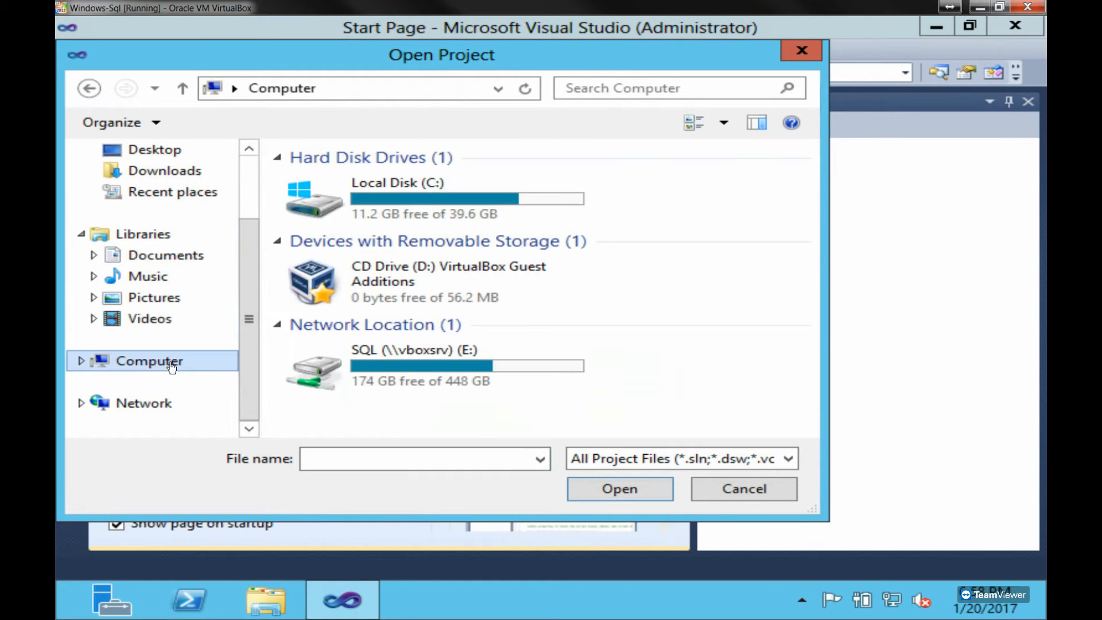
double_click(426, 206)
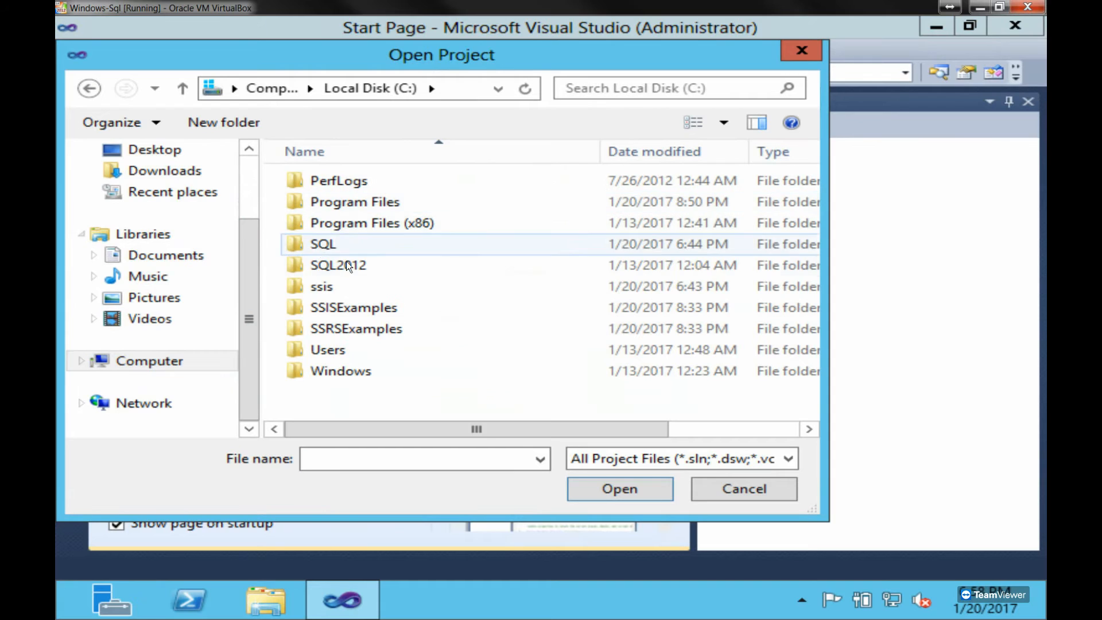
double_click(347, 290)
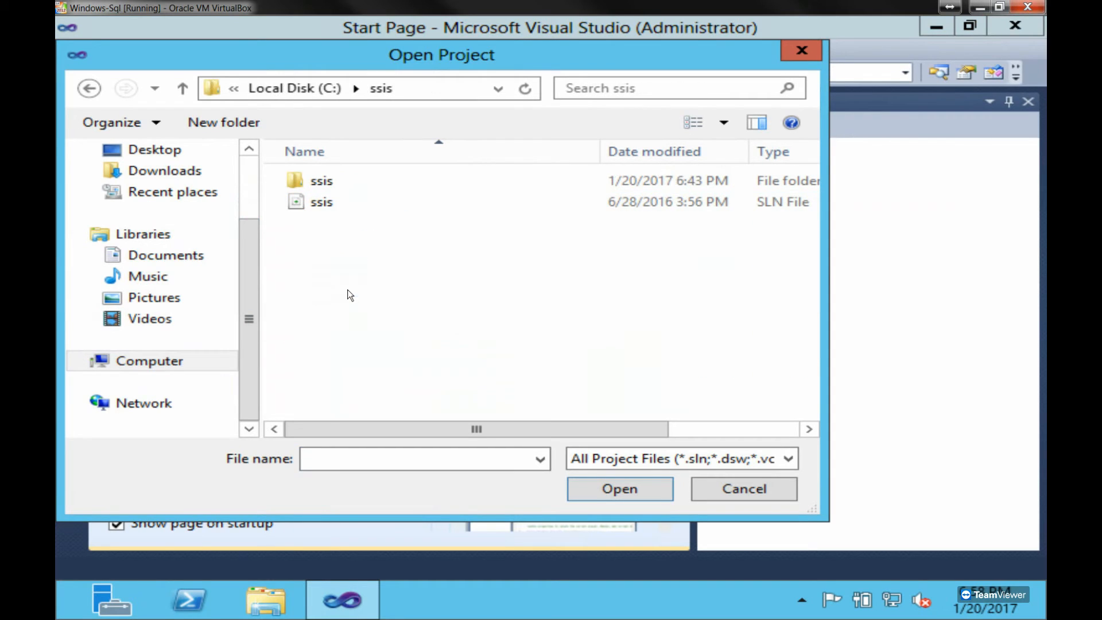
click(342, 202)
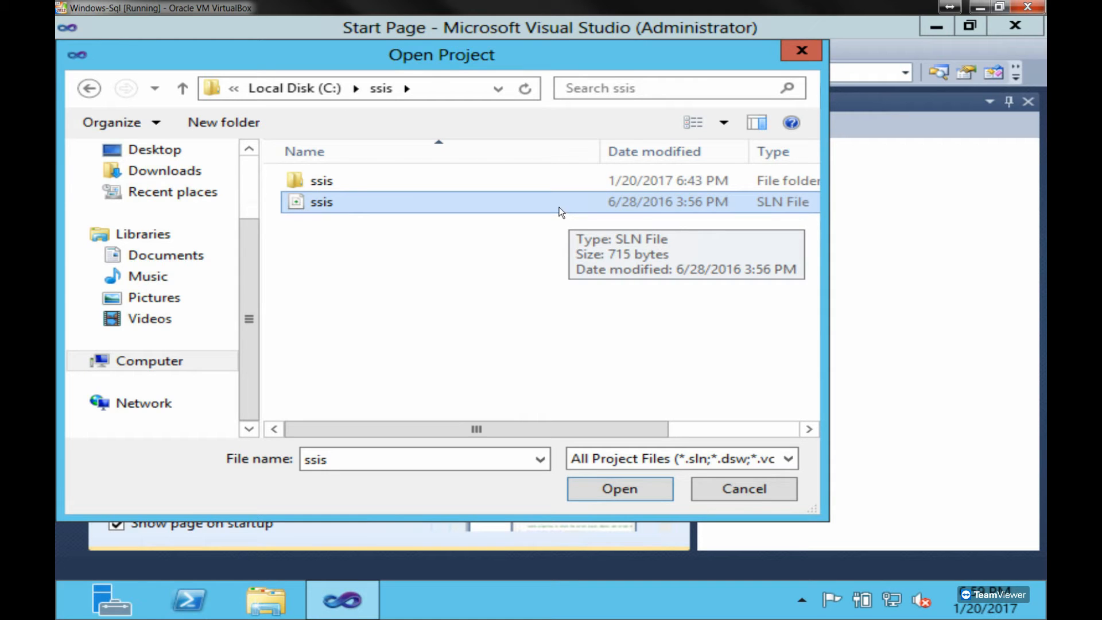
click(626, 491)
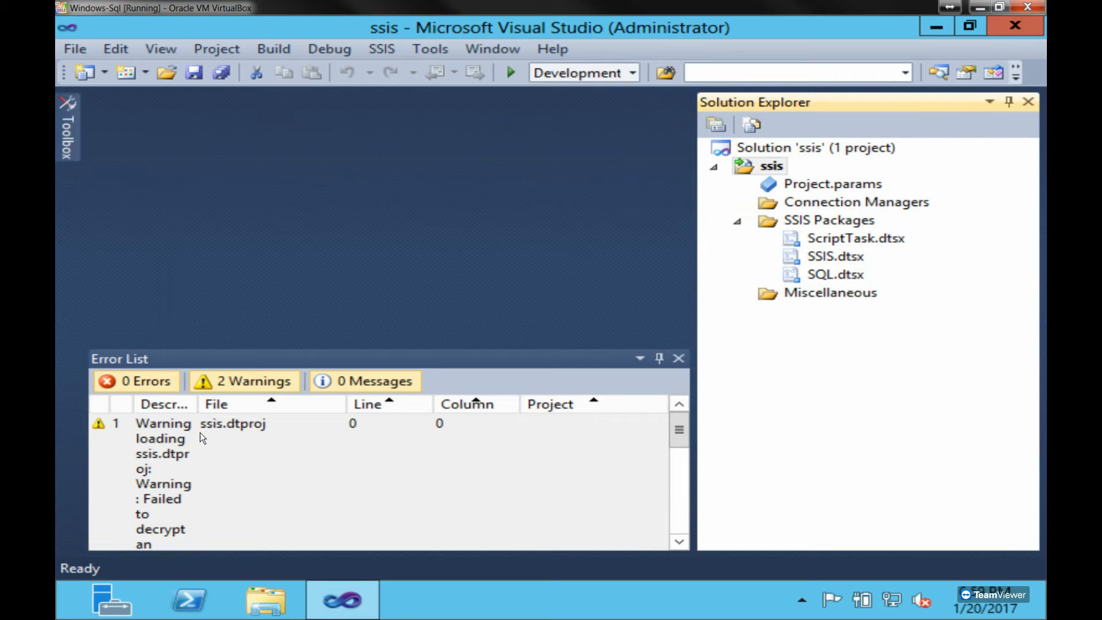
- Close the Error List and open the SQL.dtsx package in the designer
click(678, 357)
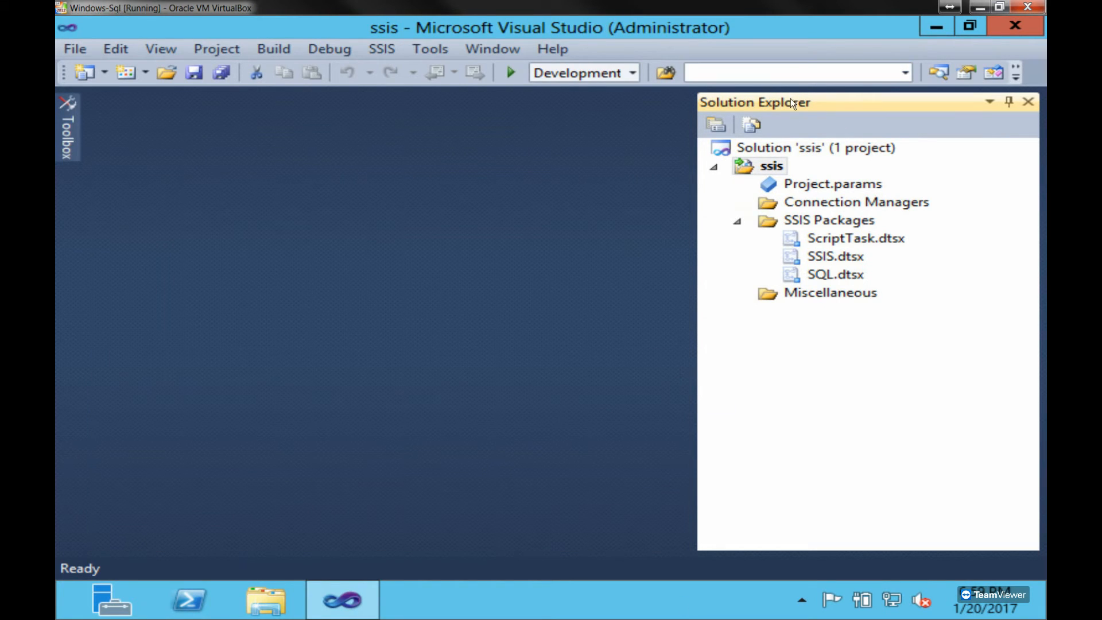
click(810, 149)
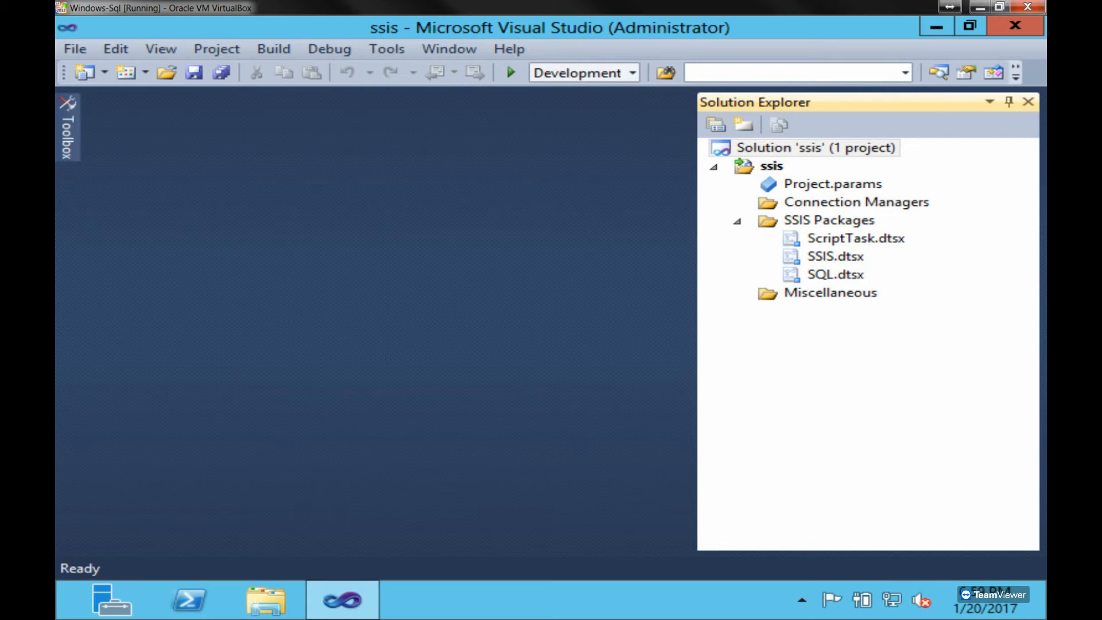
click(839, 274)
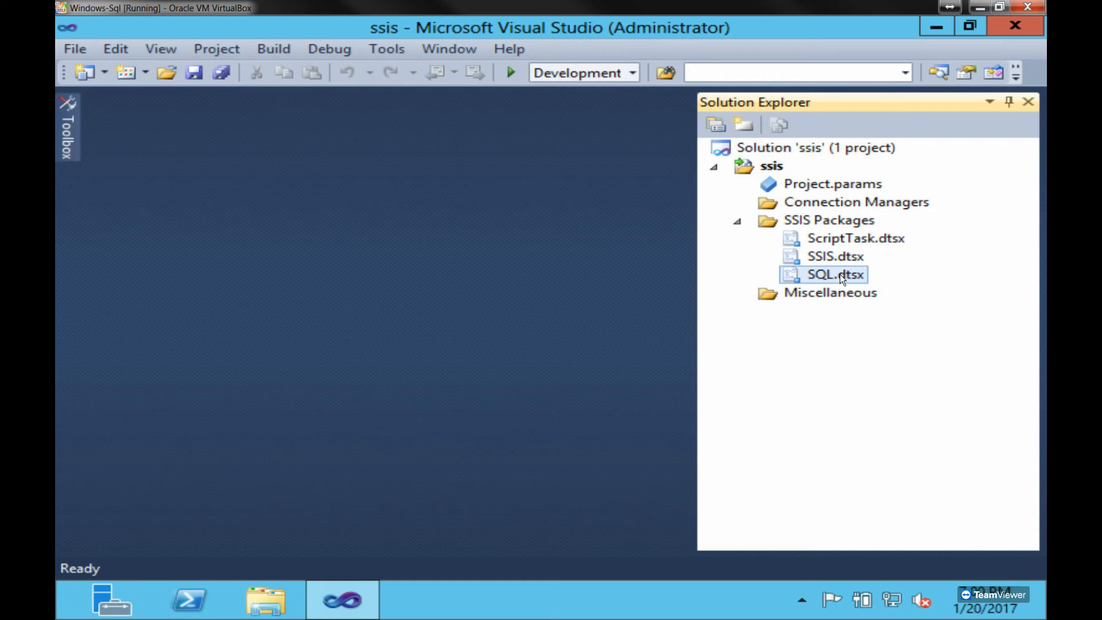
double_click(839, 274)
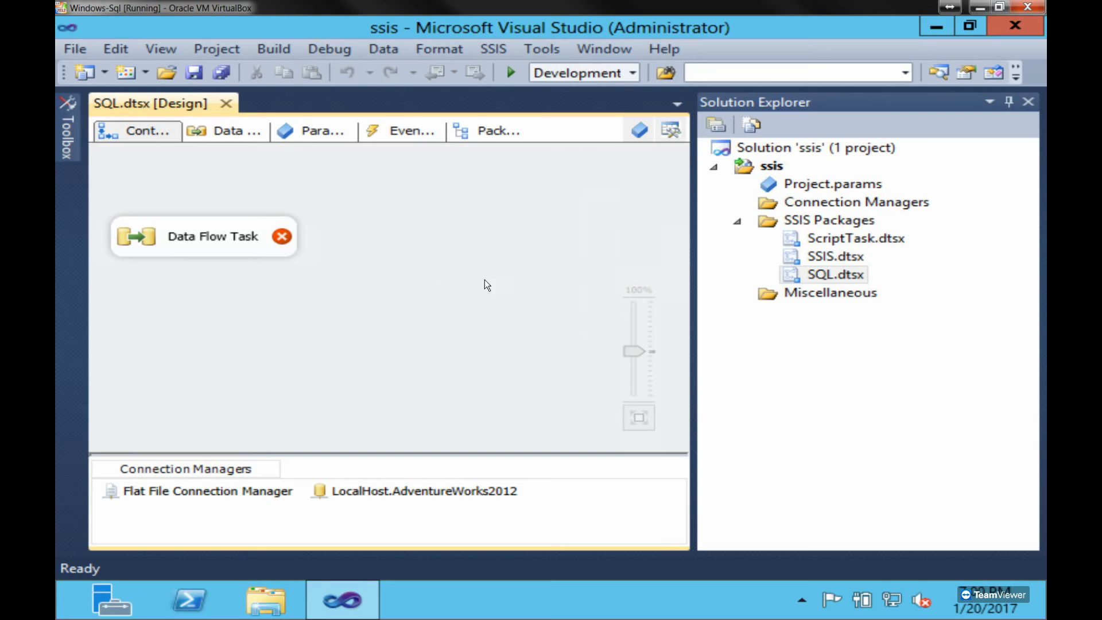
- Review the SQL.dtsx package's AdventureWorks2012 connection, data flow, parameters, event handlers and package explorer views, ending on the control flow
click(408, 496)
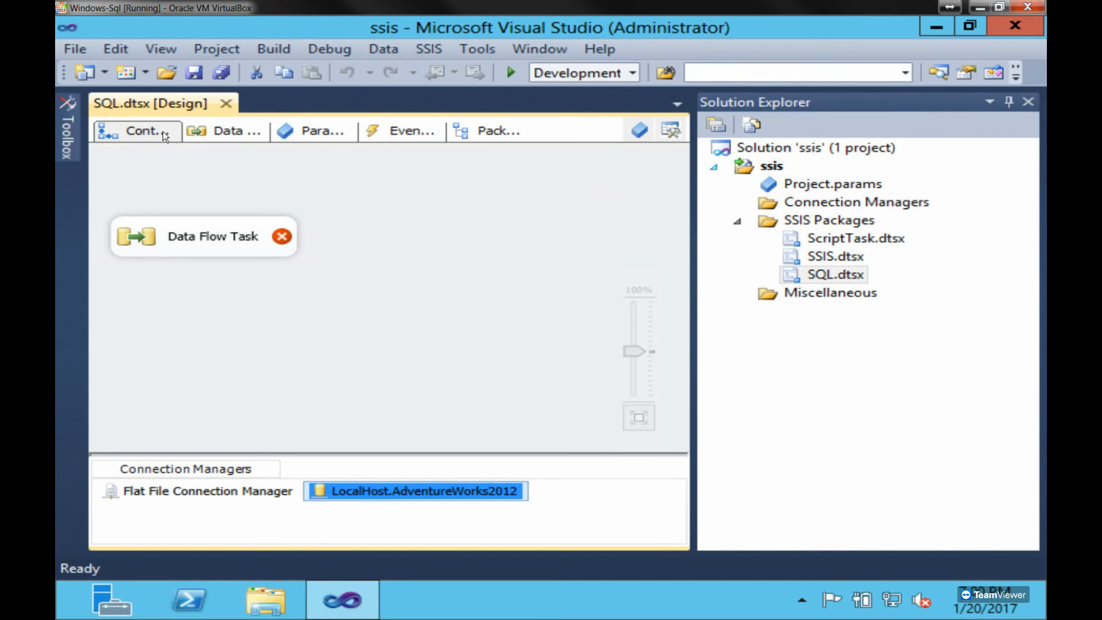
click(227, 131)
click(338, 132)
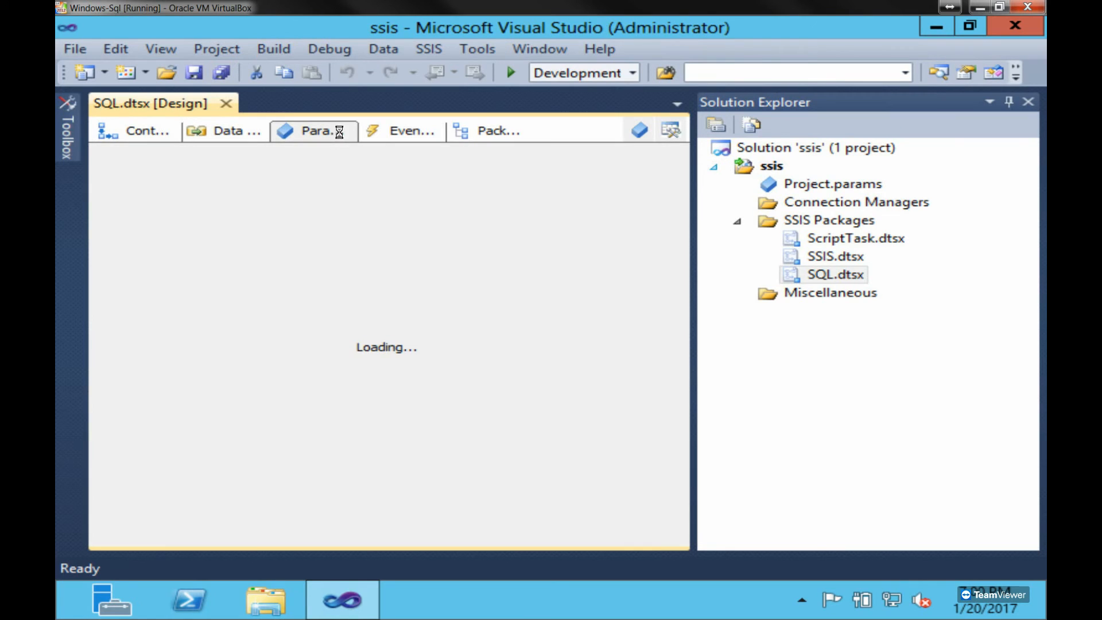
click(406, 131)
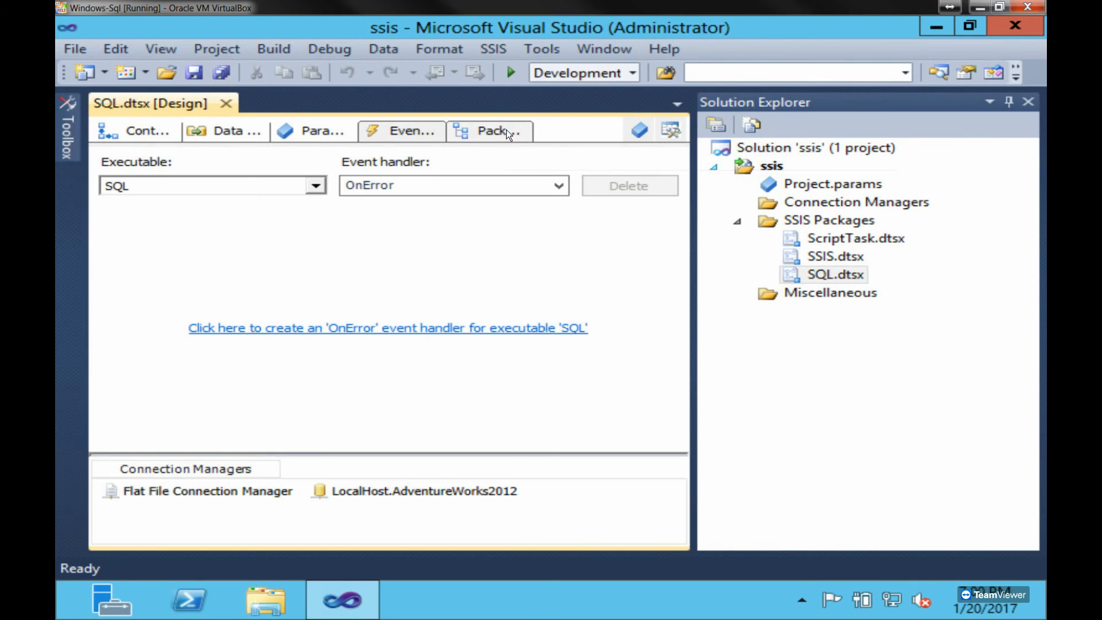
click(506, 129)
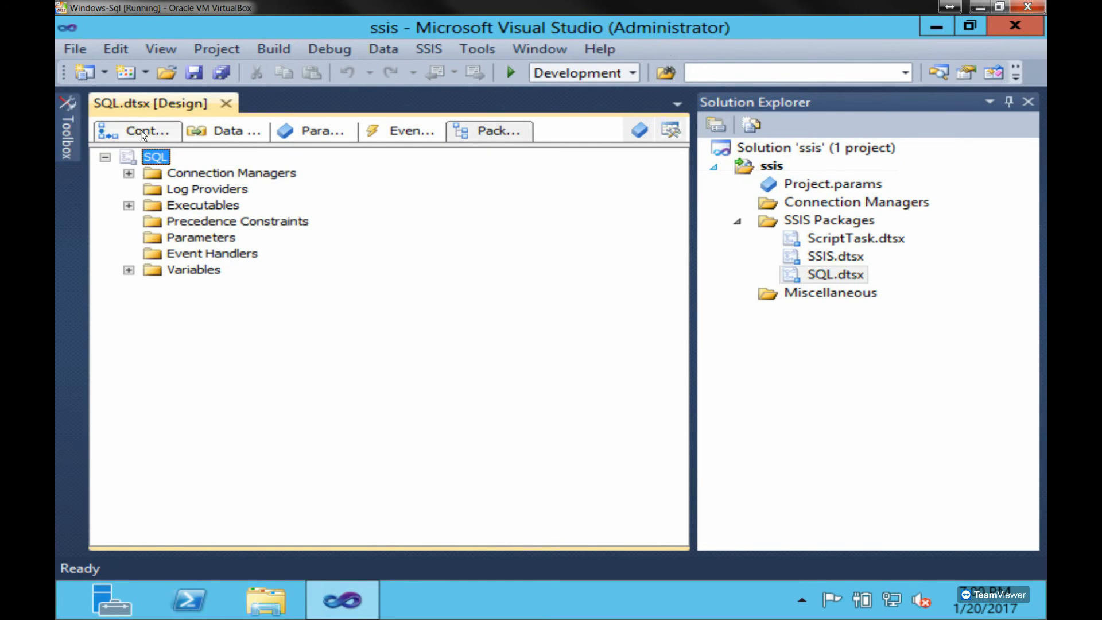
click(140, 129)
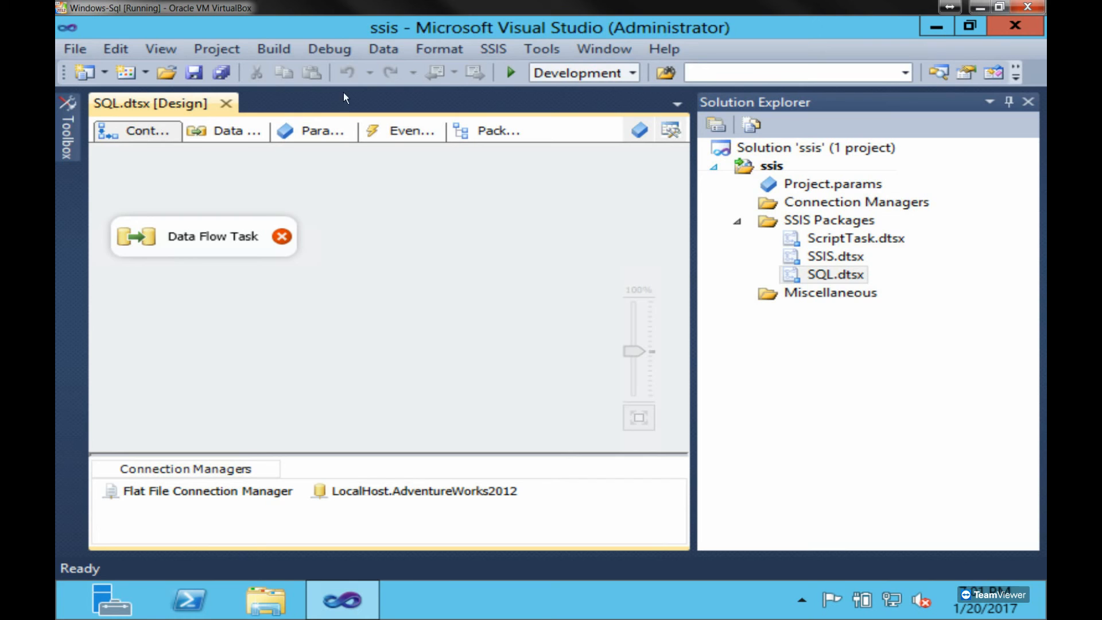
- Check the Toolbox for items available to the control flow, and return to the design surface
mouse_move(70, 130)
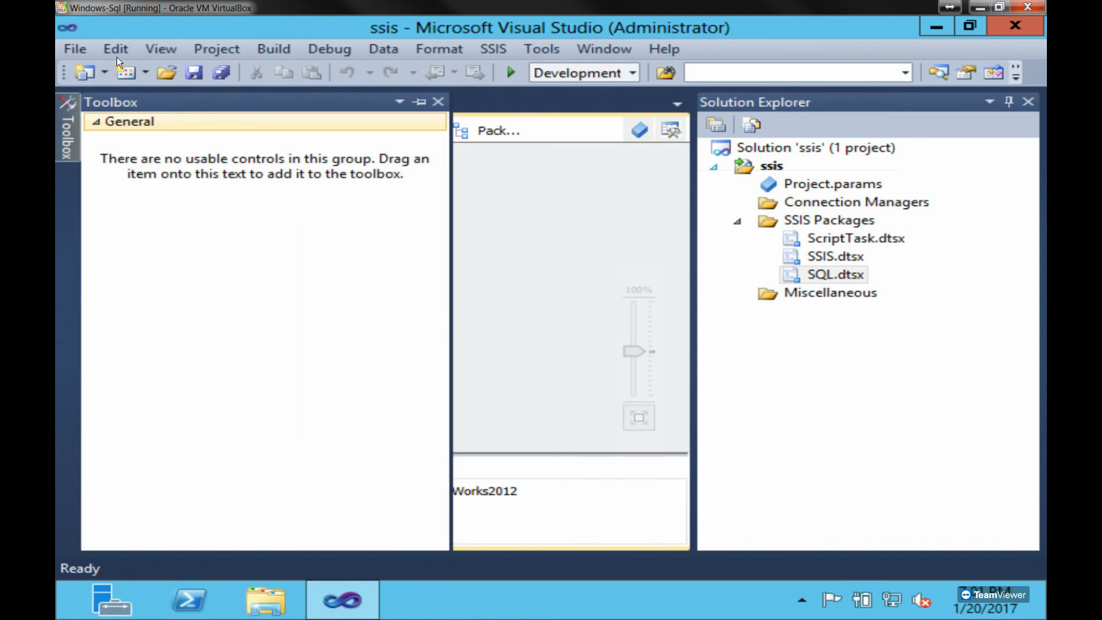
click(161, 49)
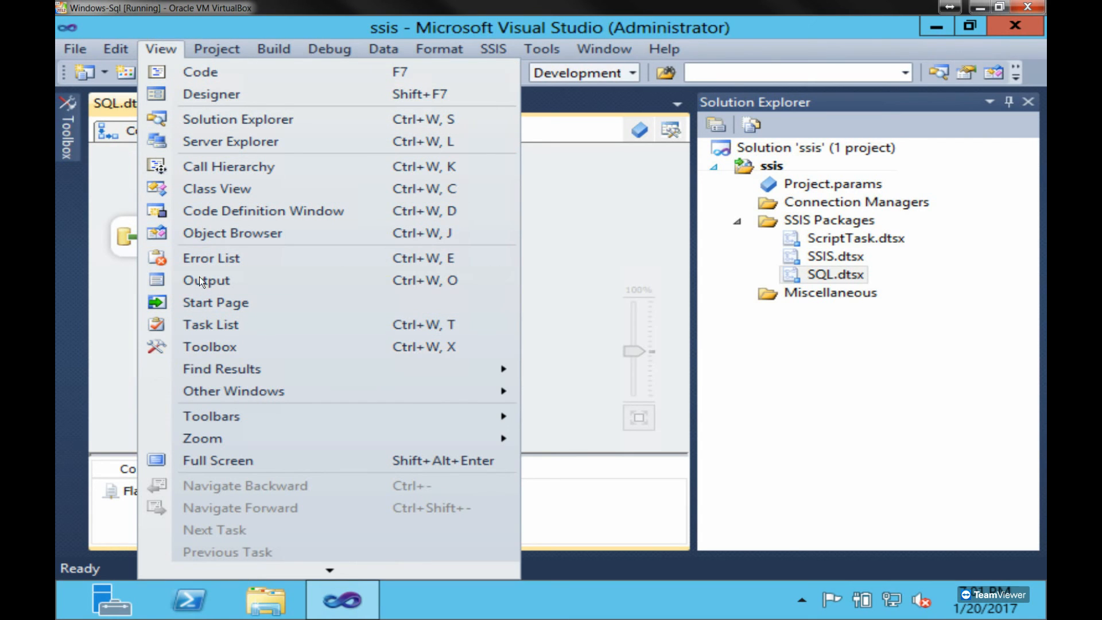
click(199, 348)
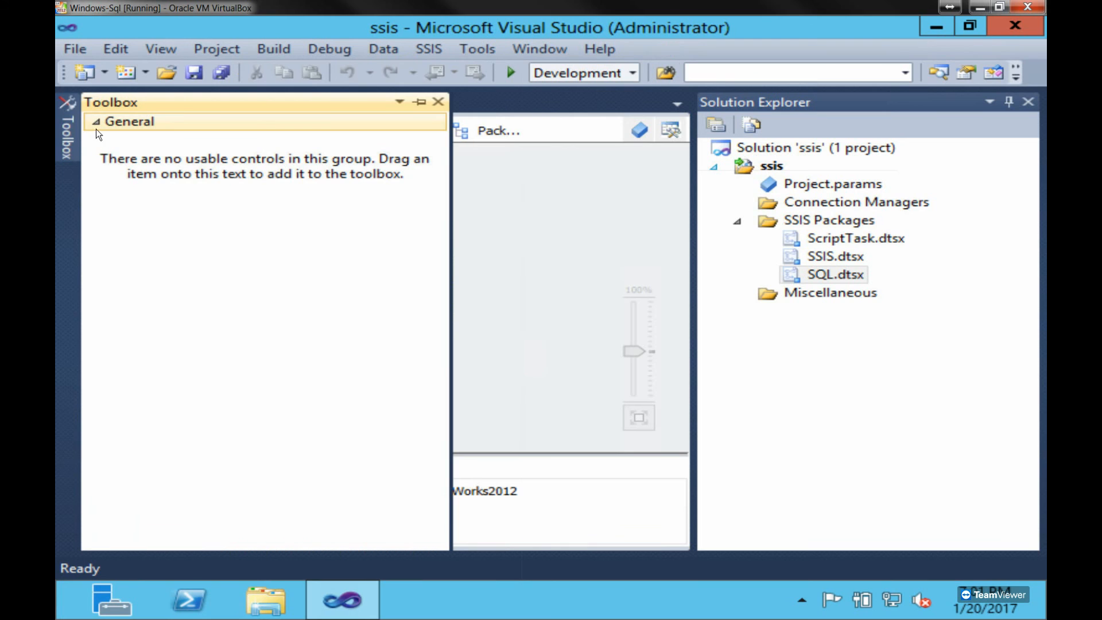
click(507, 214)
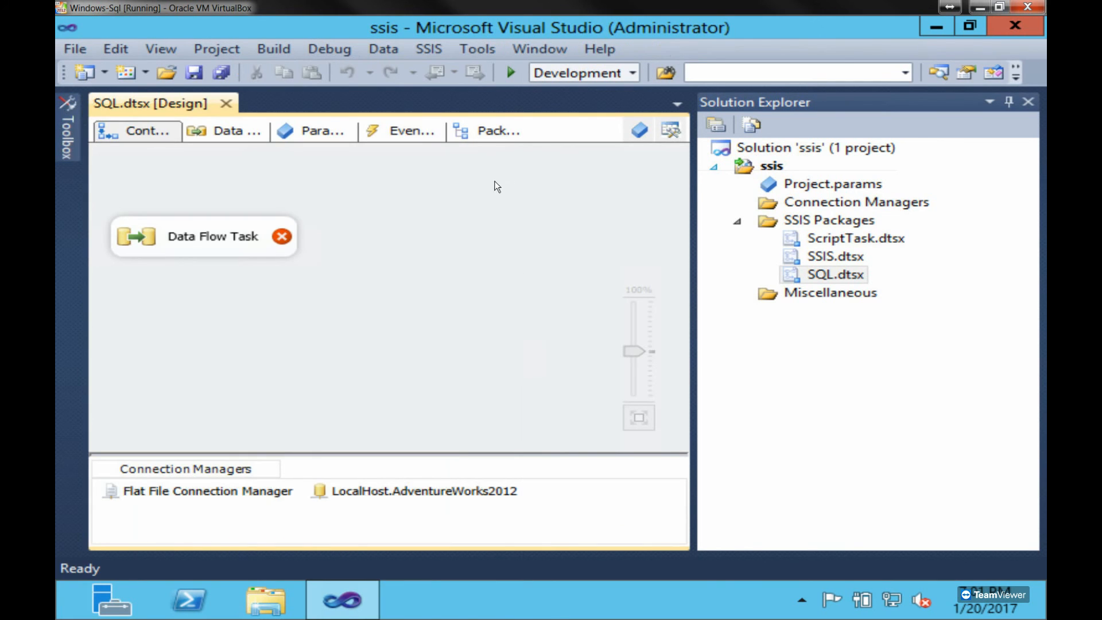
- Show the package's Data Flow Task design and check the Toolbox for data flow items
click(246, 127)
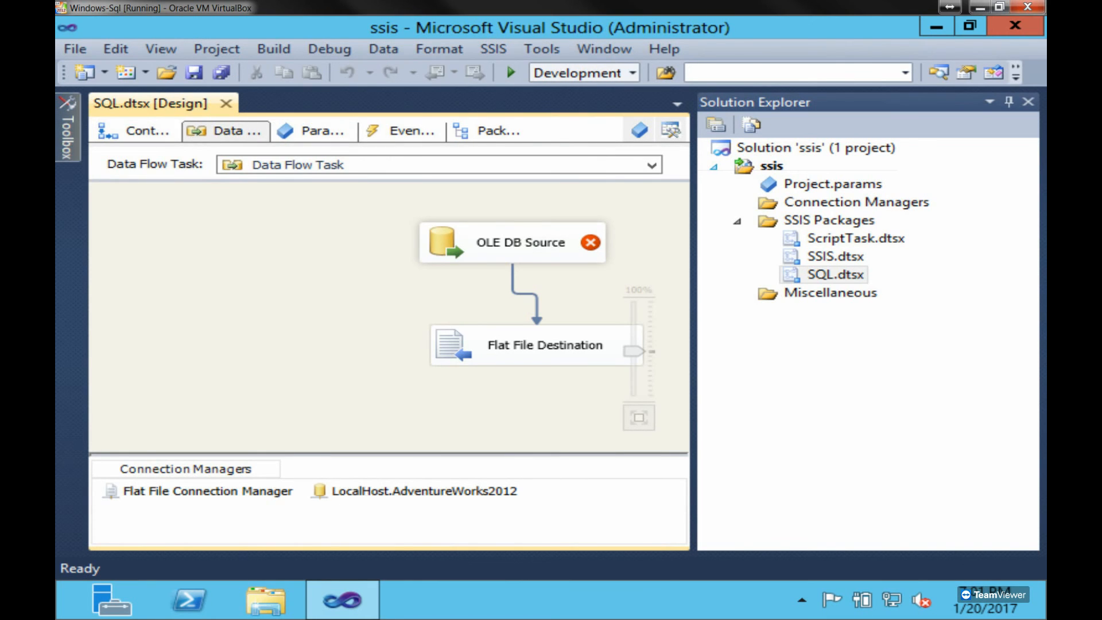
mouse_move(67, 136)
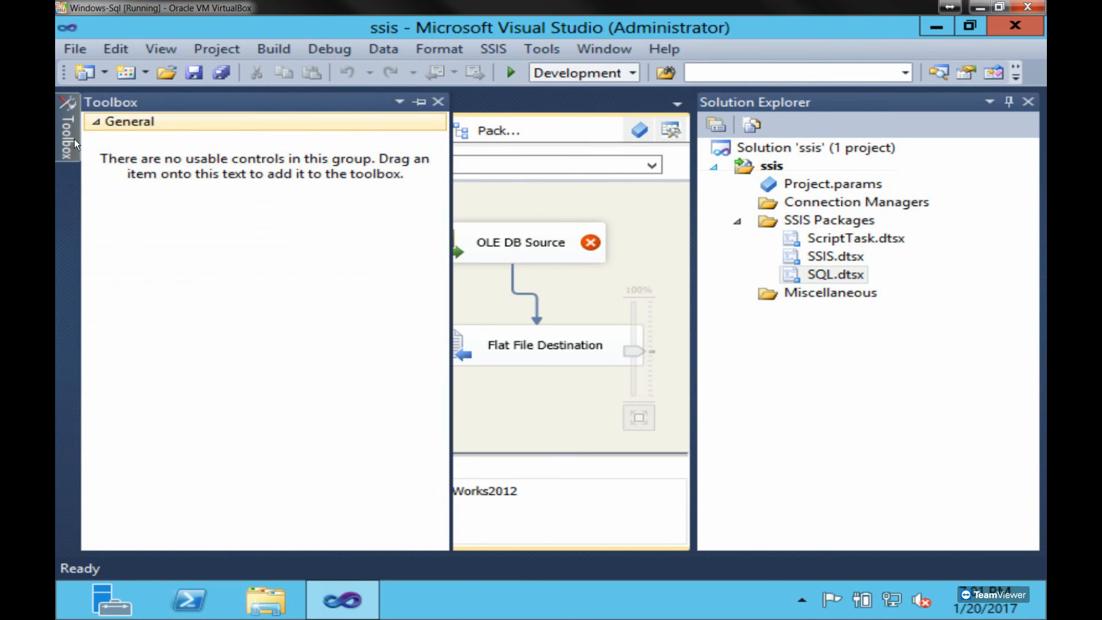
click(75, 138)
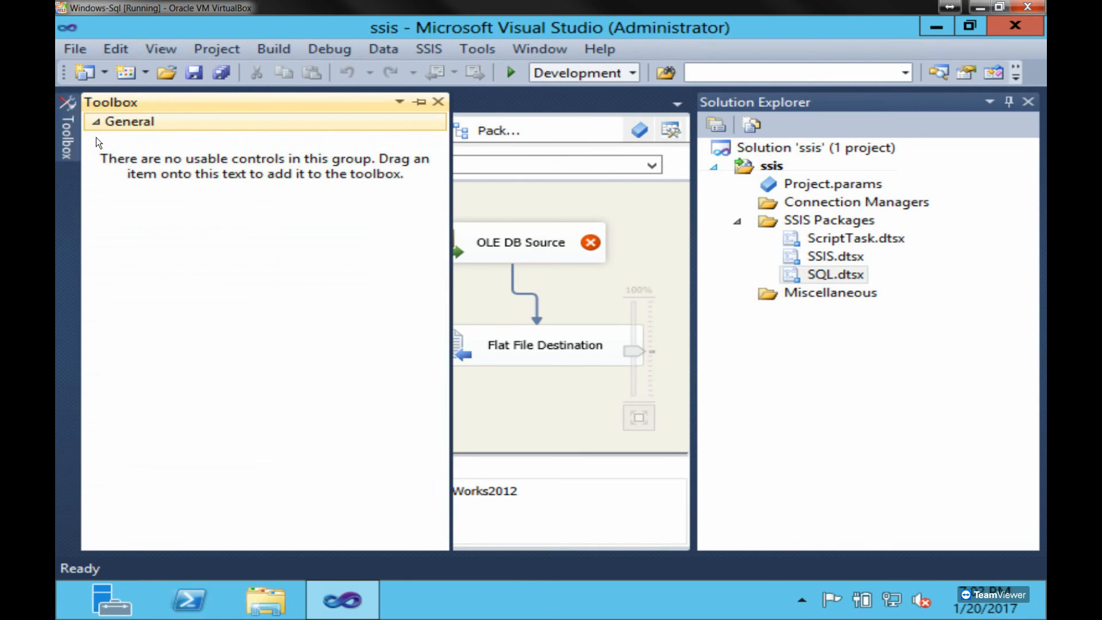
- Return to the data flow design surface and check the available solution configurations, keeping Development selected
click(508, 191)
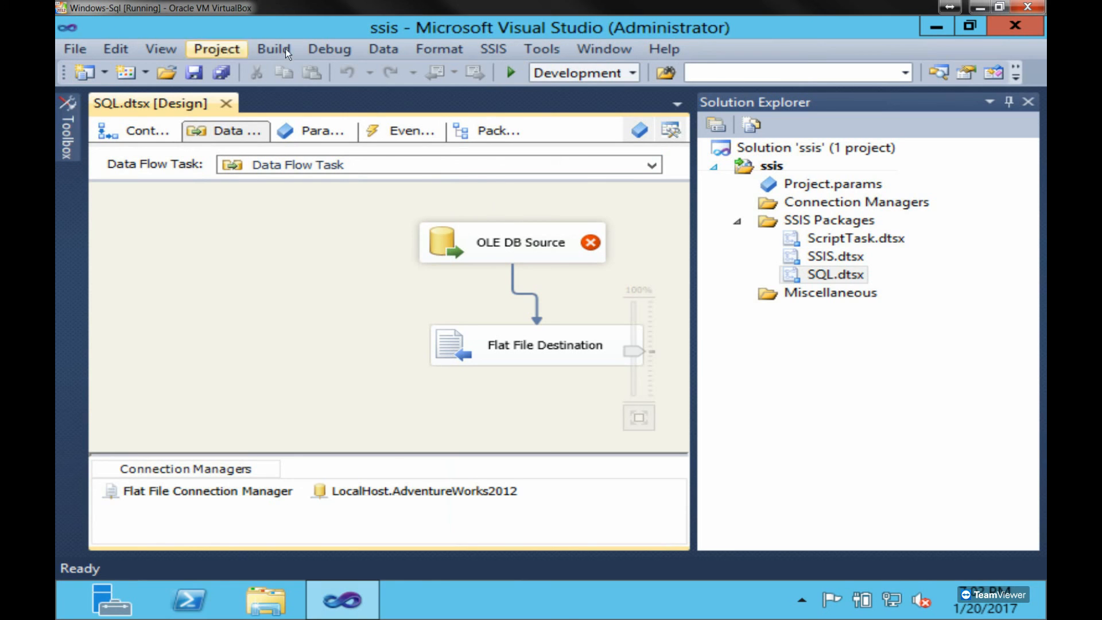
click(632, 72)
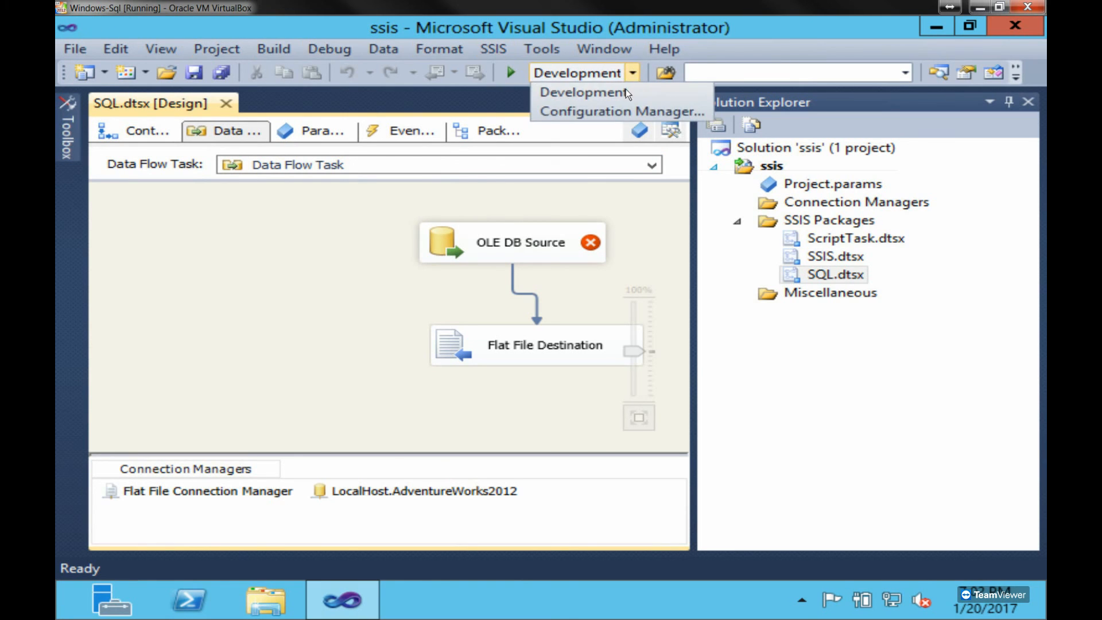
click(623, 95)
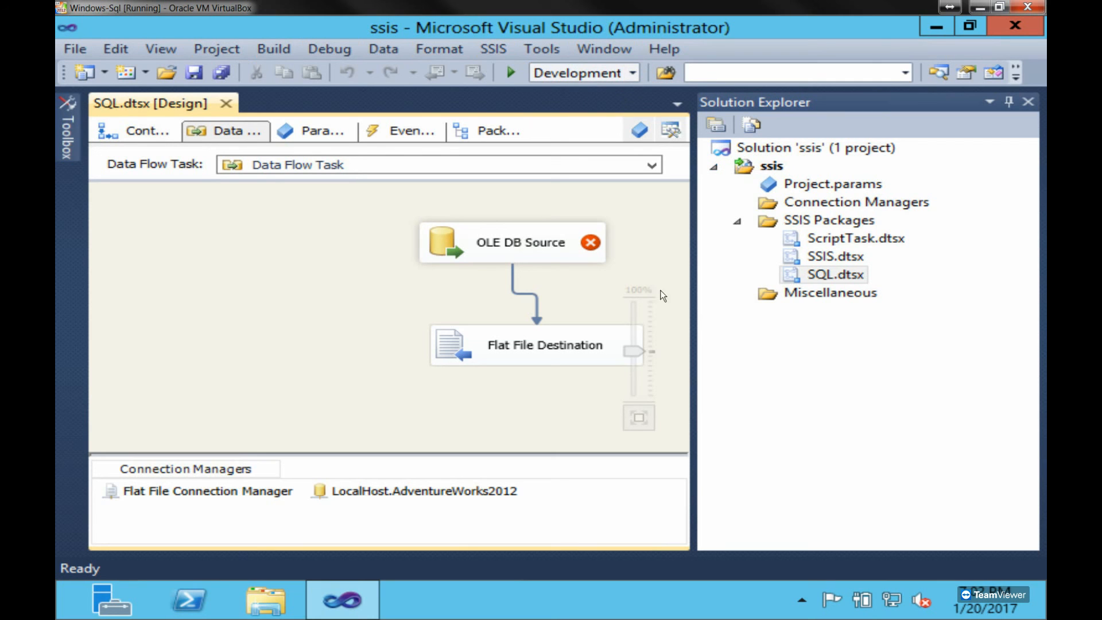
- Review the OLE DB Source's connection manager and SQL command settings, close its editor, and check the Toolbox again
click(533, 241)
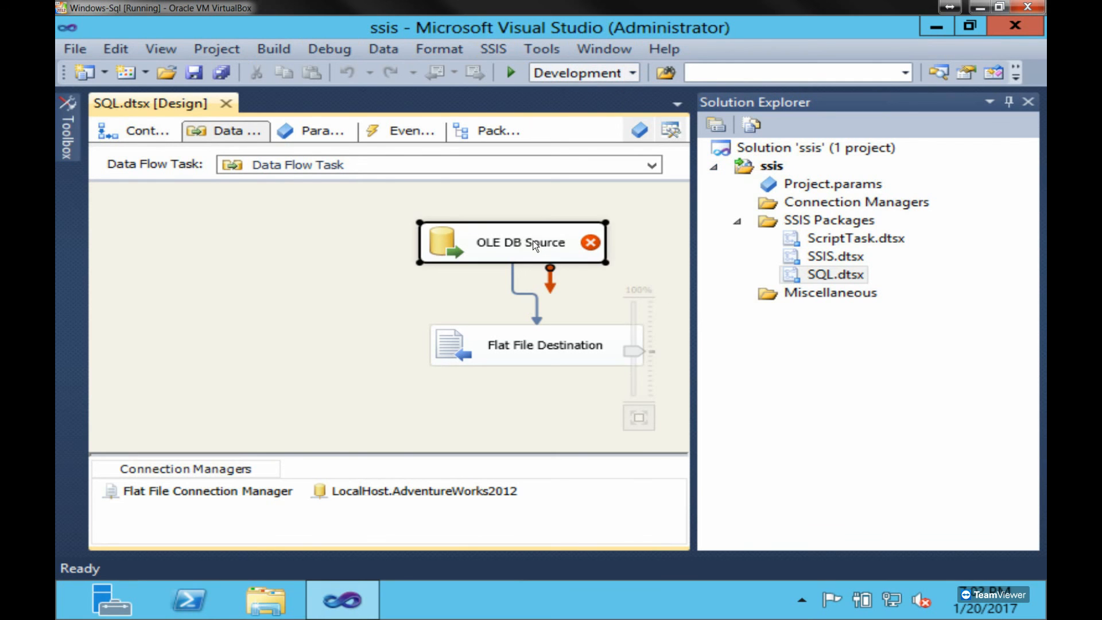
double_click(533, 241)
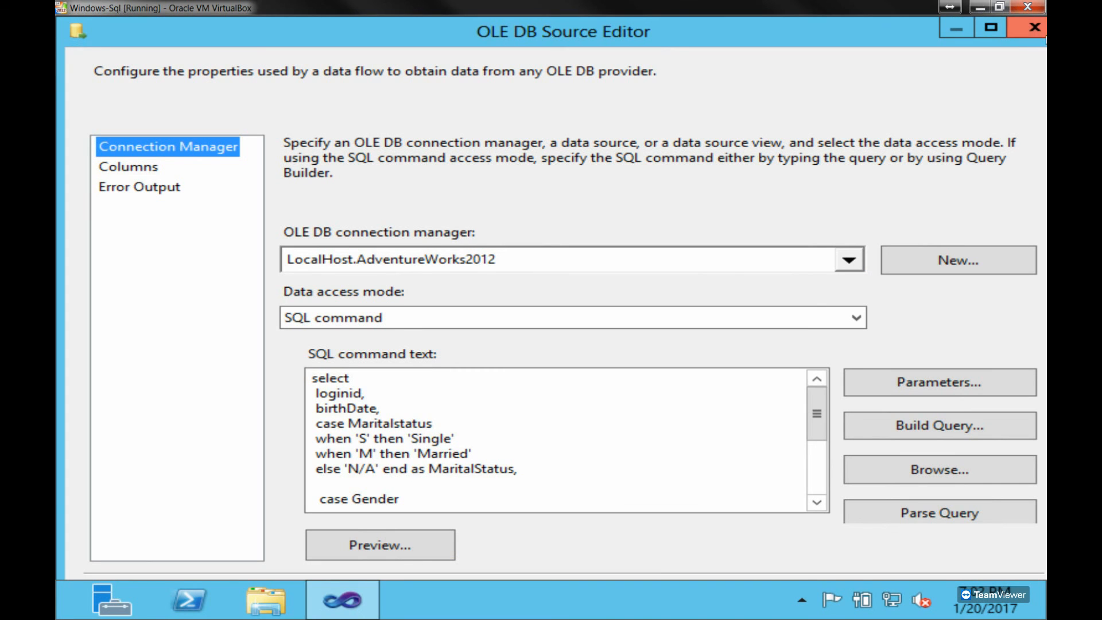
click(1033, 28)
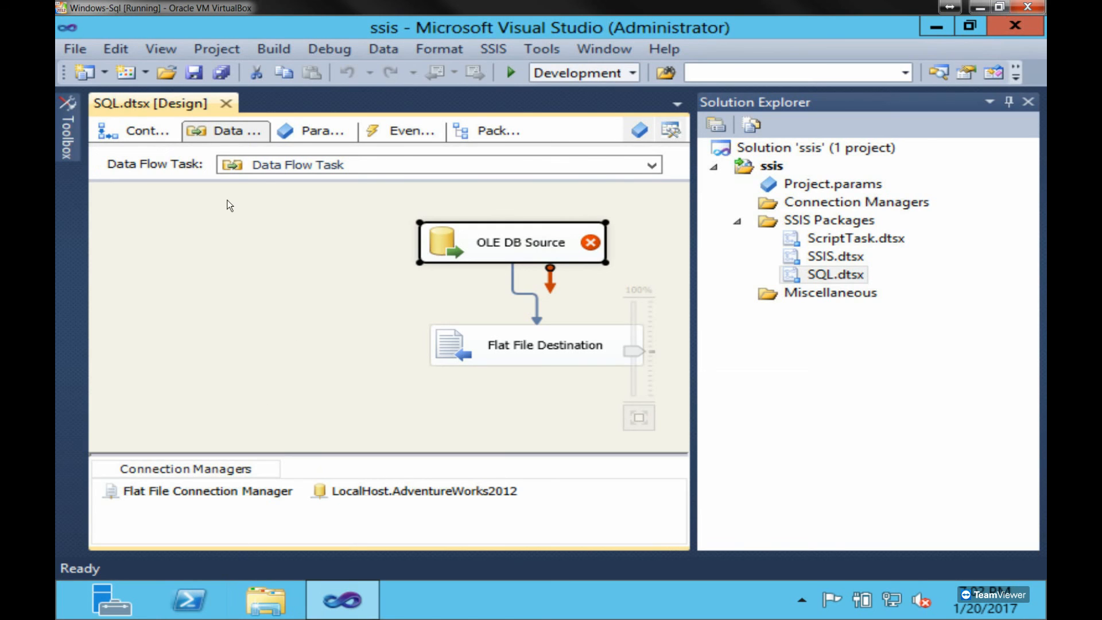
mouse_move(65, 116)
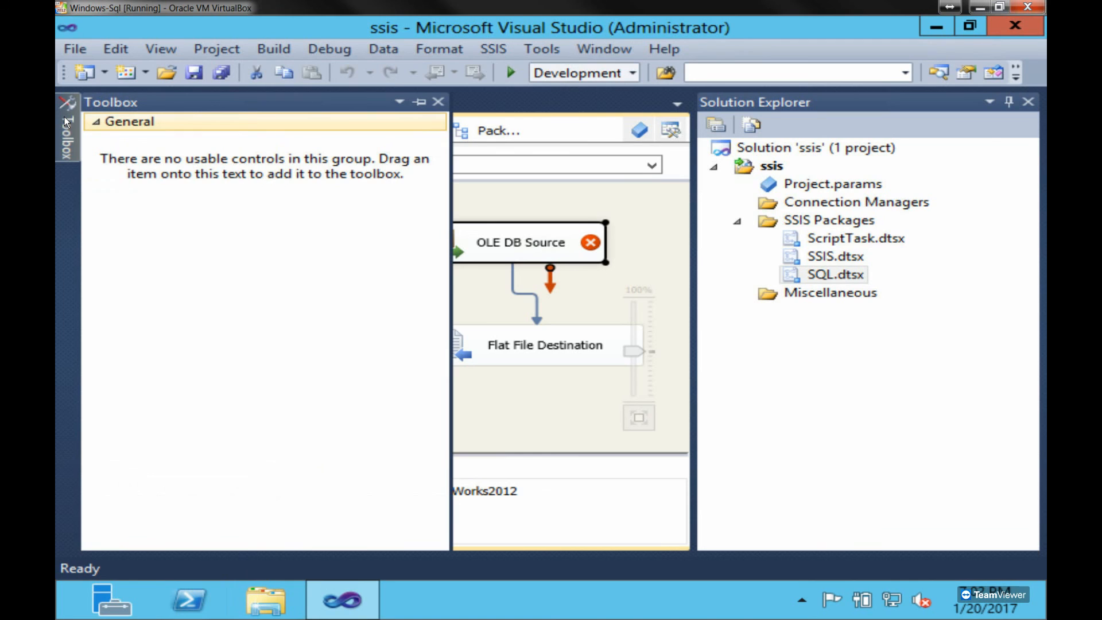